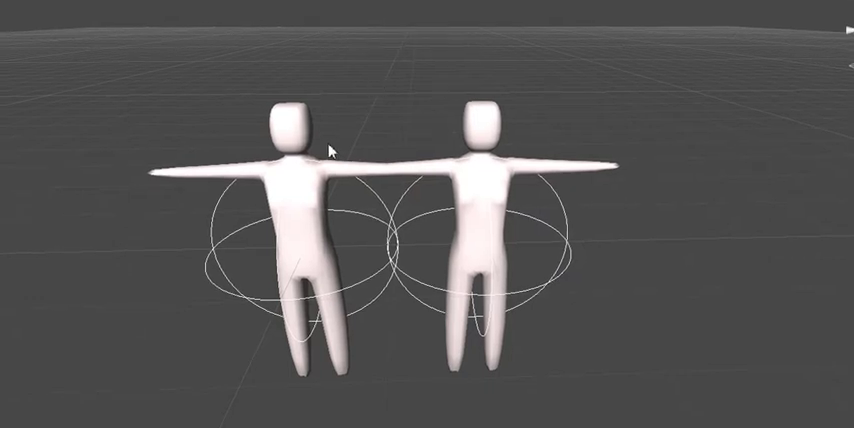
- Reselect the left male figure and return it to its slim shape
left_click(307, 203)
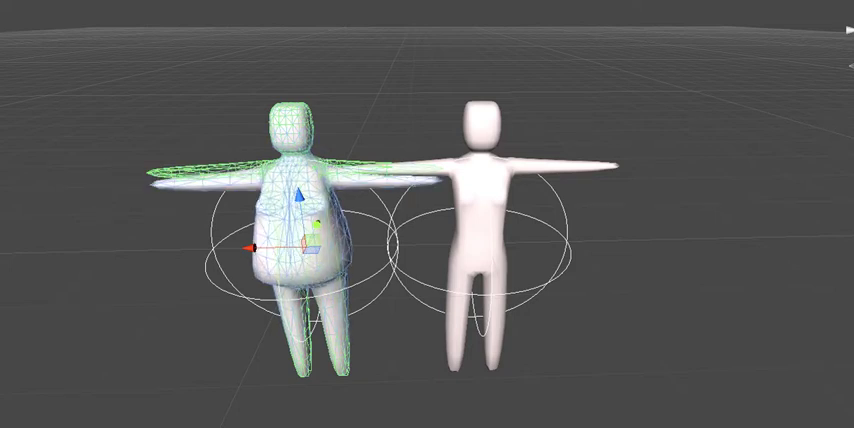
left_click(377, 389)
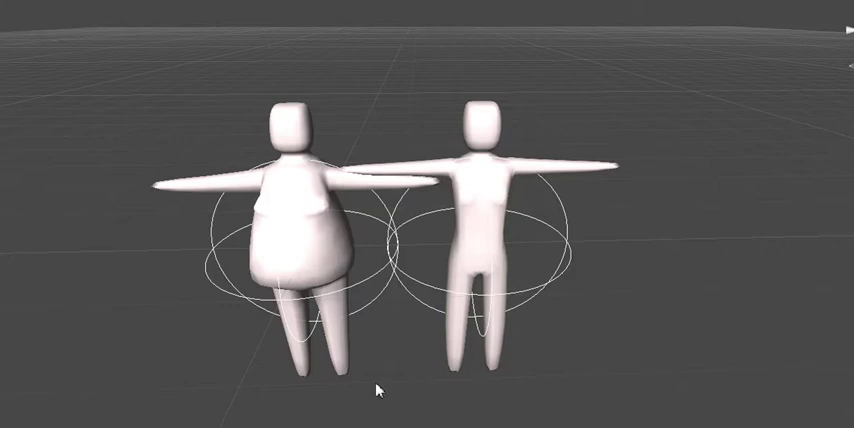
left_click(305, 271)
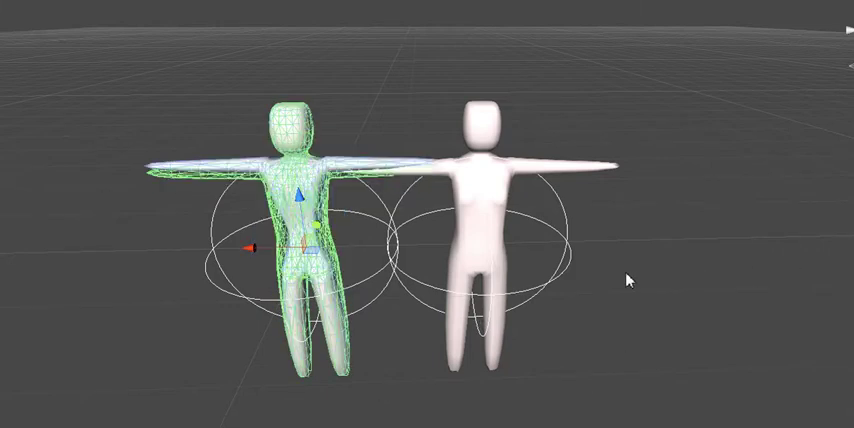
left_click(513, 285)
left_click(345, 210)
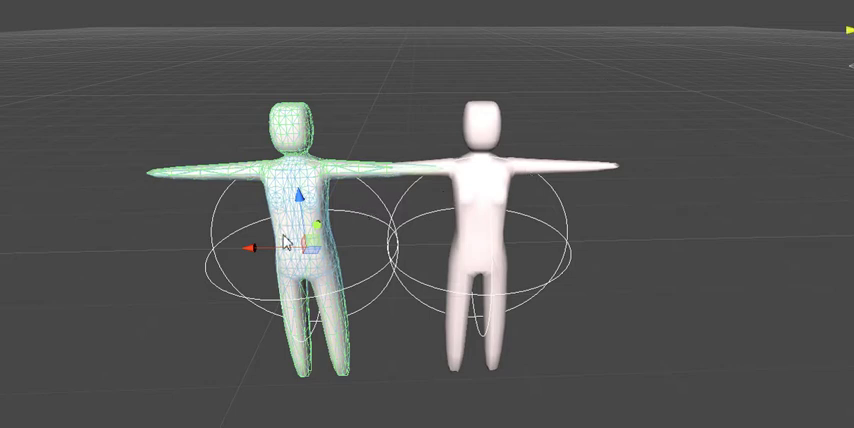
- Select the right female figure in the Scene view instead of the left one
left_click(240, 278)
left_click(285, 244)
left_click(488, 231)
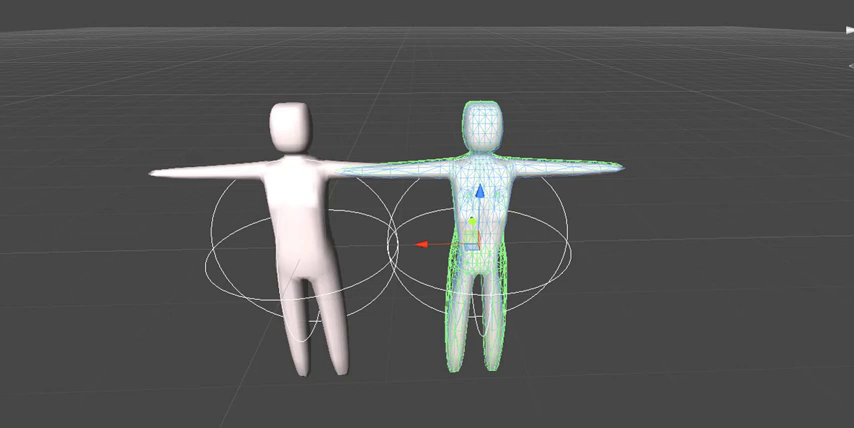
left_click(776, 187)
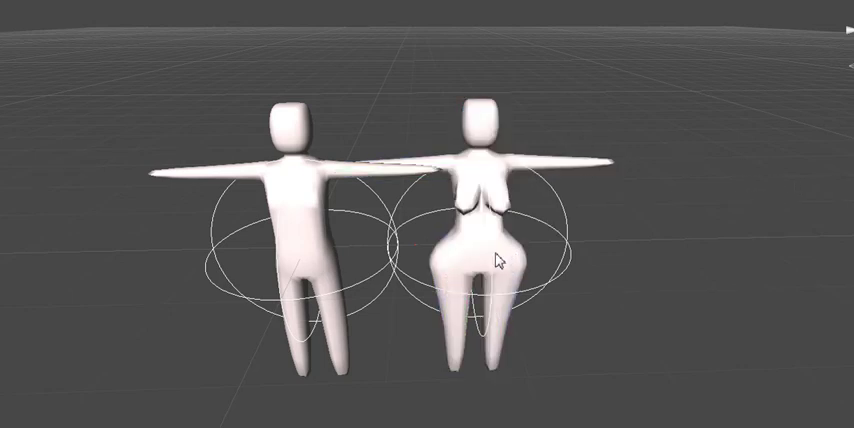
left_click(498, 261)
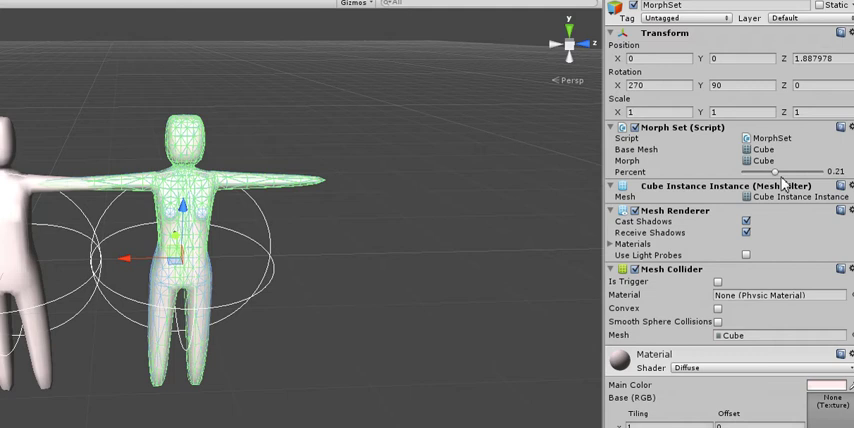
- Set the Morph Set (Script) Percent to 1.23, giving the female figure a curvy shape
mouse_move(775, 172)
left_mouse_down()
mouse_move(808, 178)
mouse_move(768, 176)
mouse_move(785, 174)
left_mouse_up()
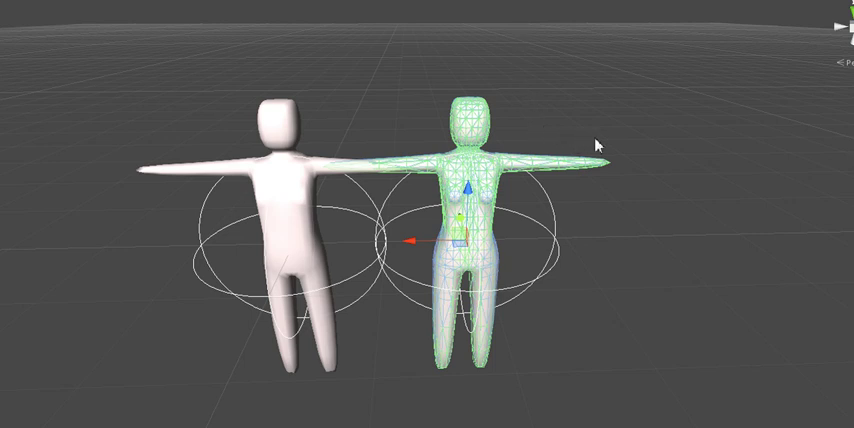
left_click(606, 213)
left_click(302, 218)
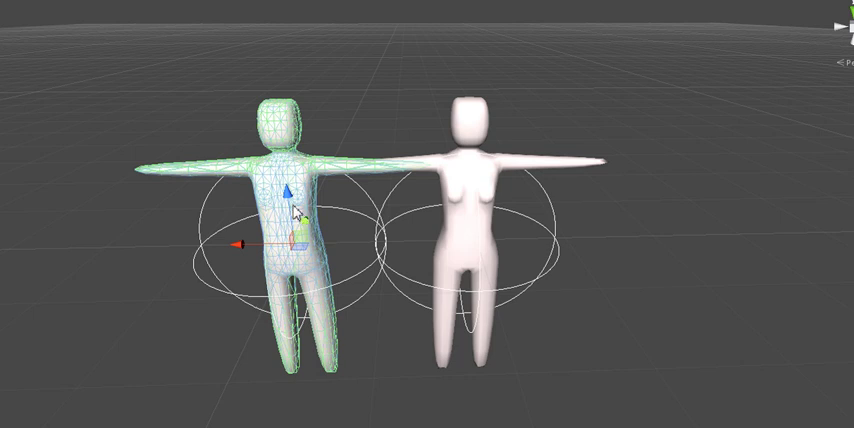
left_click(467, 299)
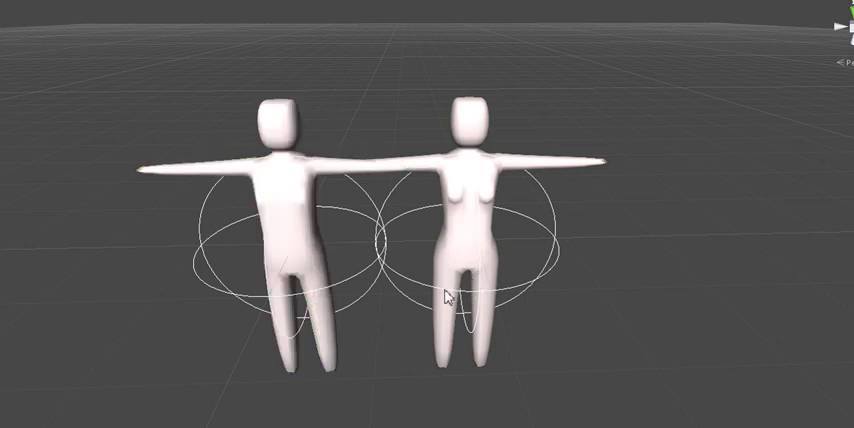